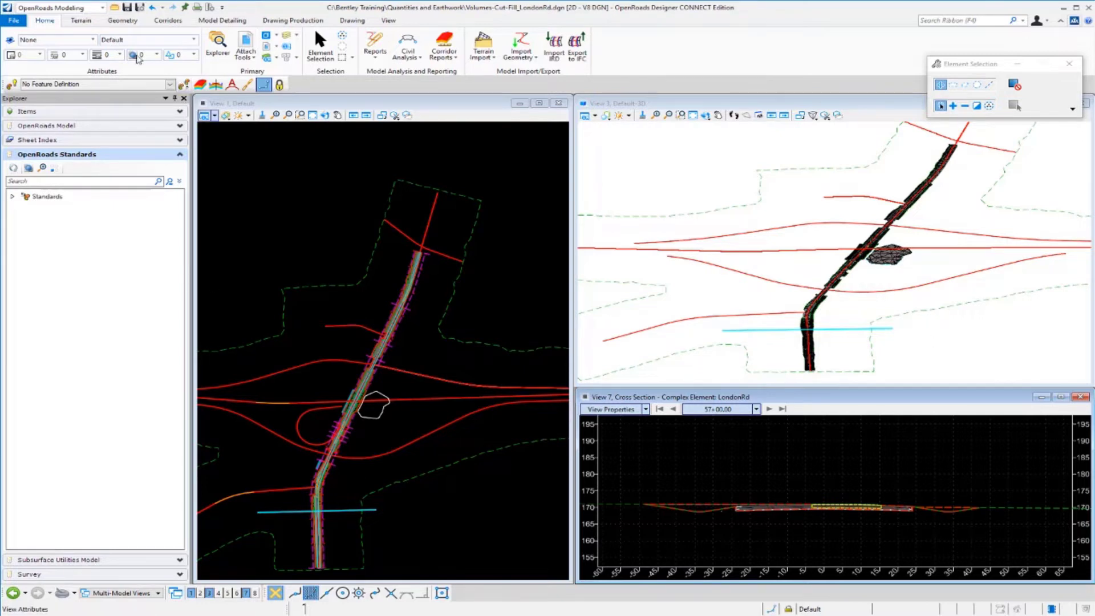
- Open the Volumes-Cut-Fill_Project.dgn design file from the File Open dialog
left_click(116, 8)
scroll(222, 208, "down", 1)
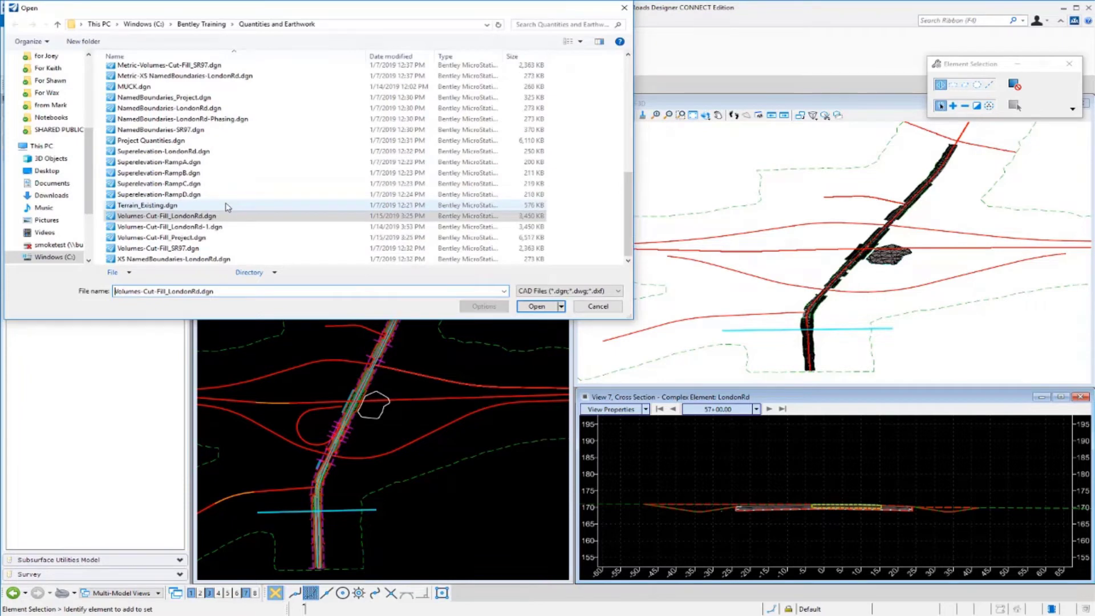
left_click(199, 237)
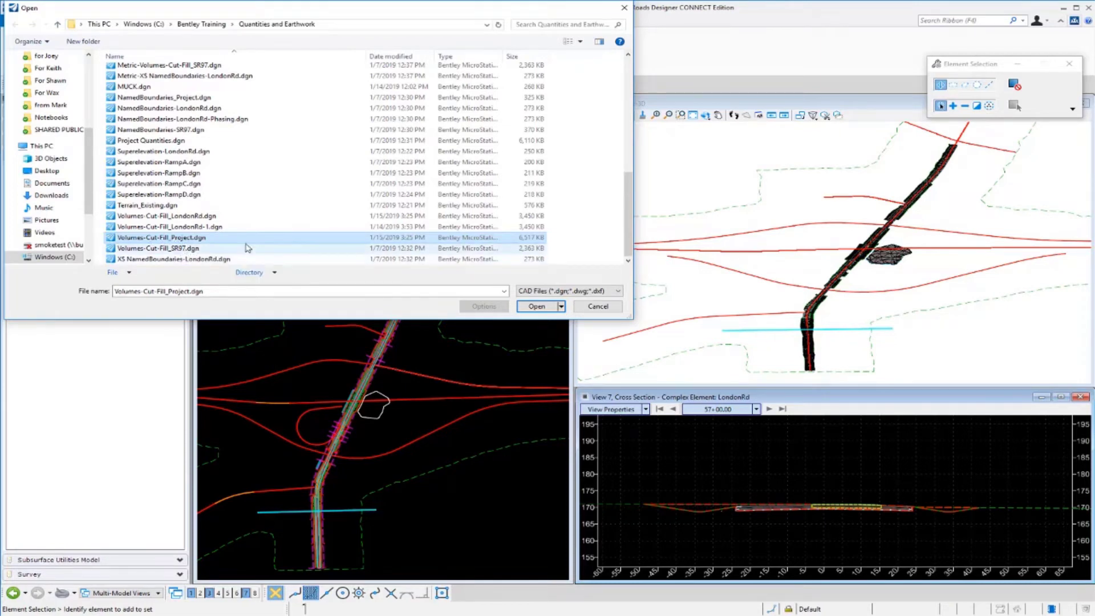
left_click(534, 306)
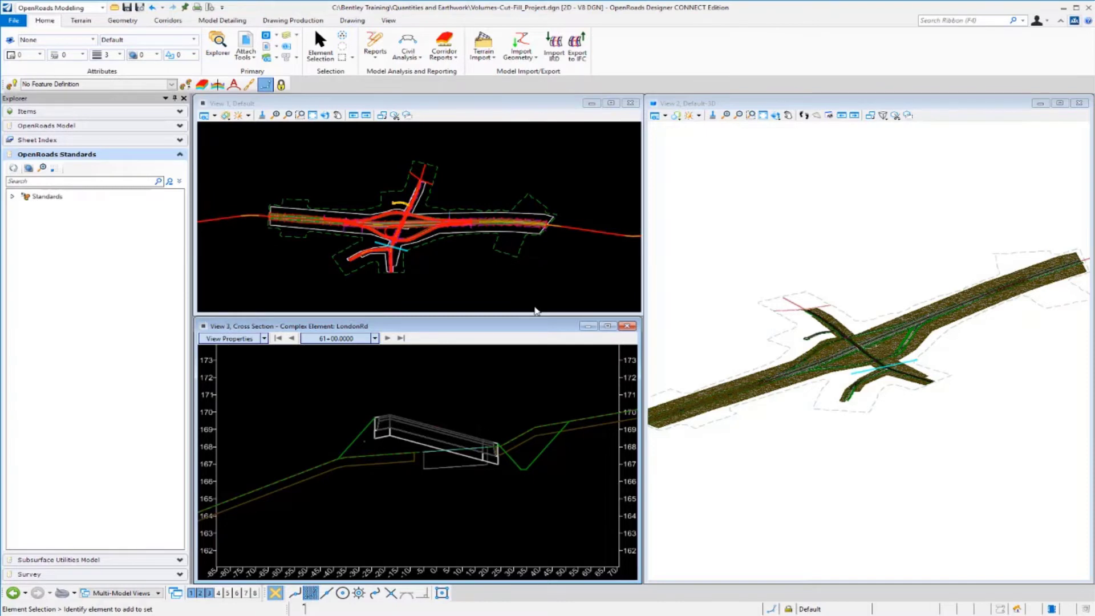
- Open the References list and inspect the Exist_Pavt.dgn and Exist_Topsoil.dgn attachments
left_click(246, 56)
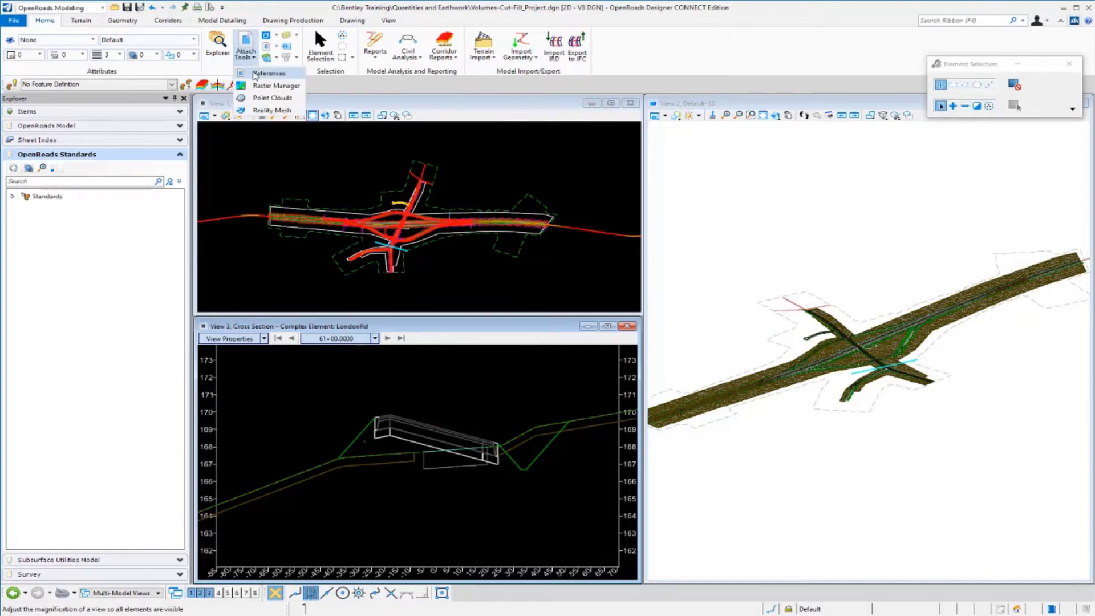
left_click(268, 74)
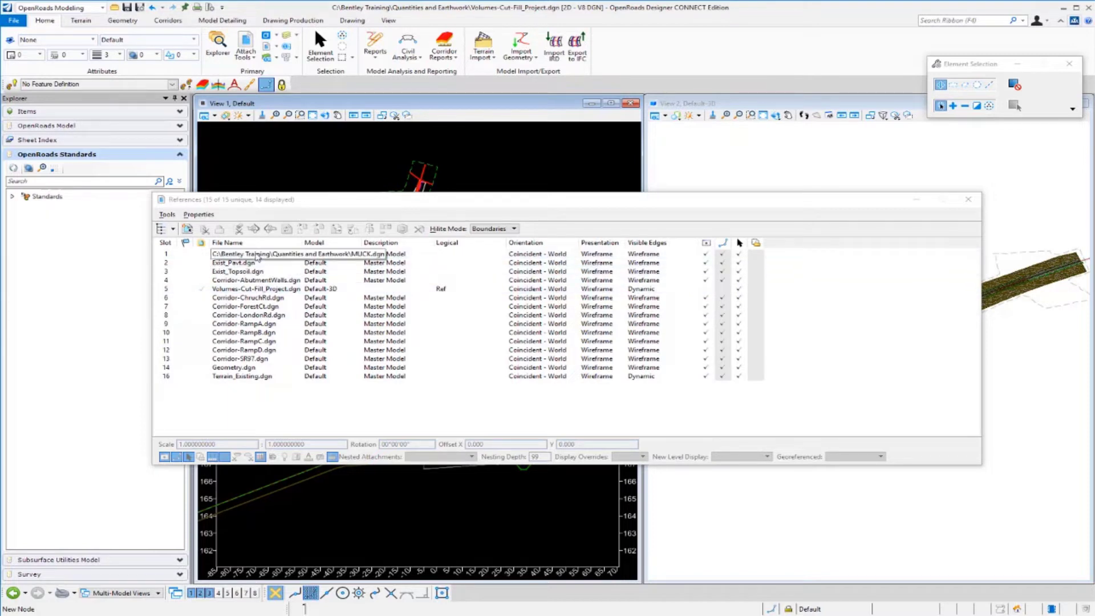
left_click(251, 265)
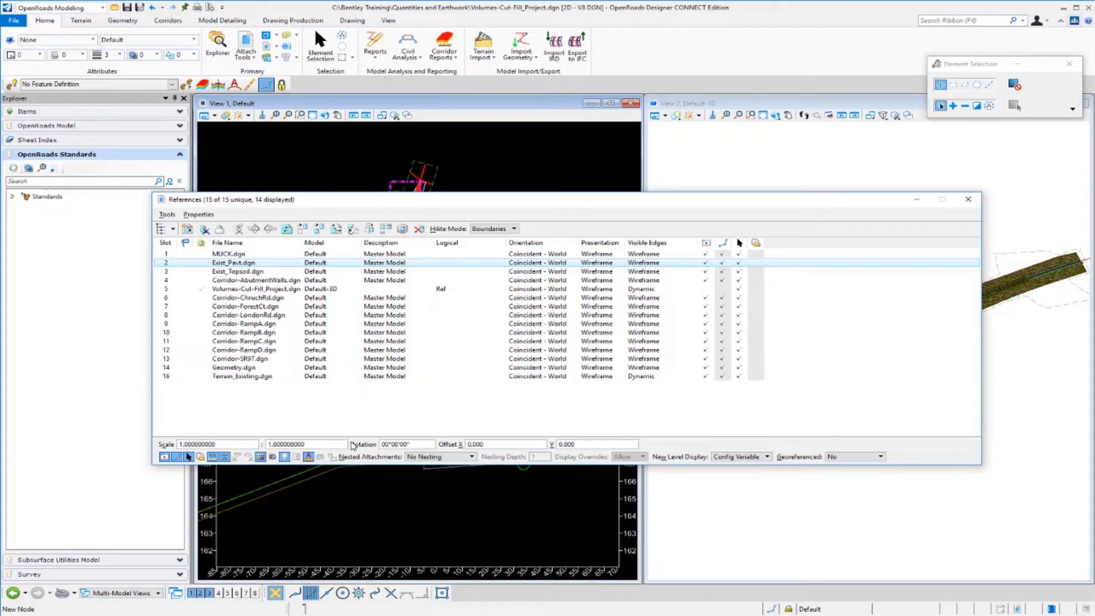
left_click(257, 273)
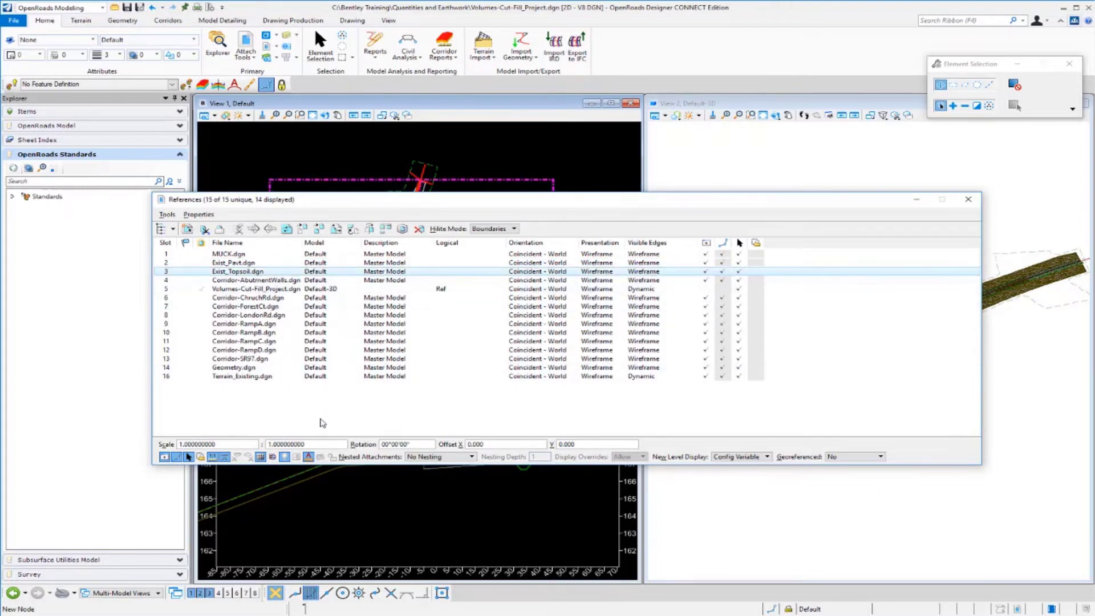
left_click(268, 264)
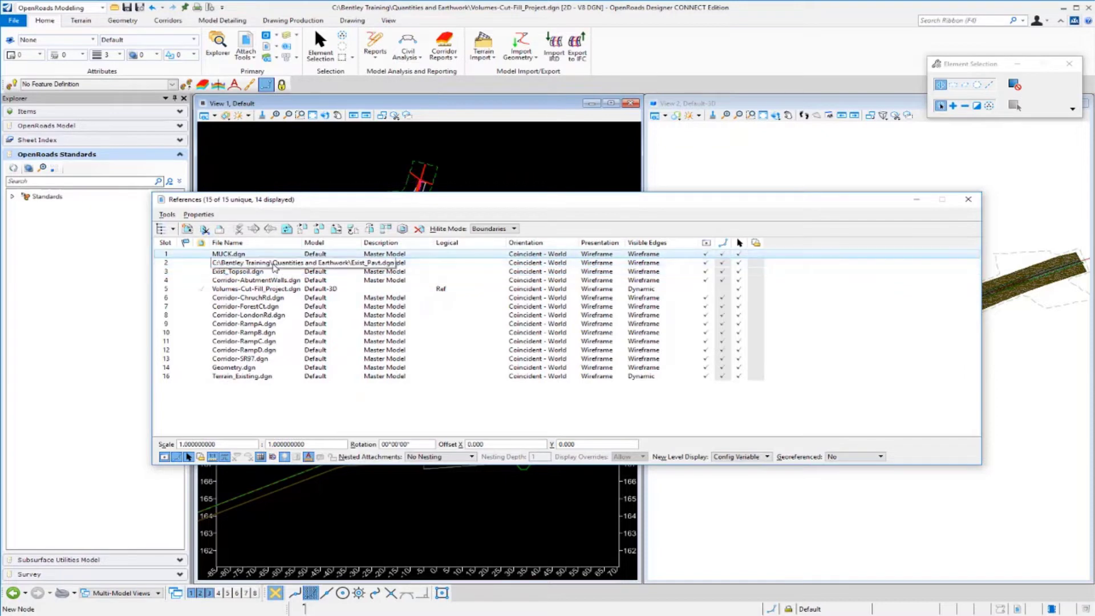
left_click(275, 271)
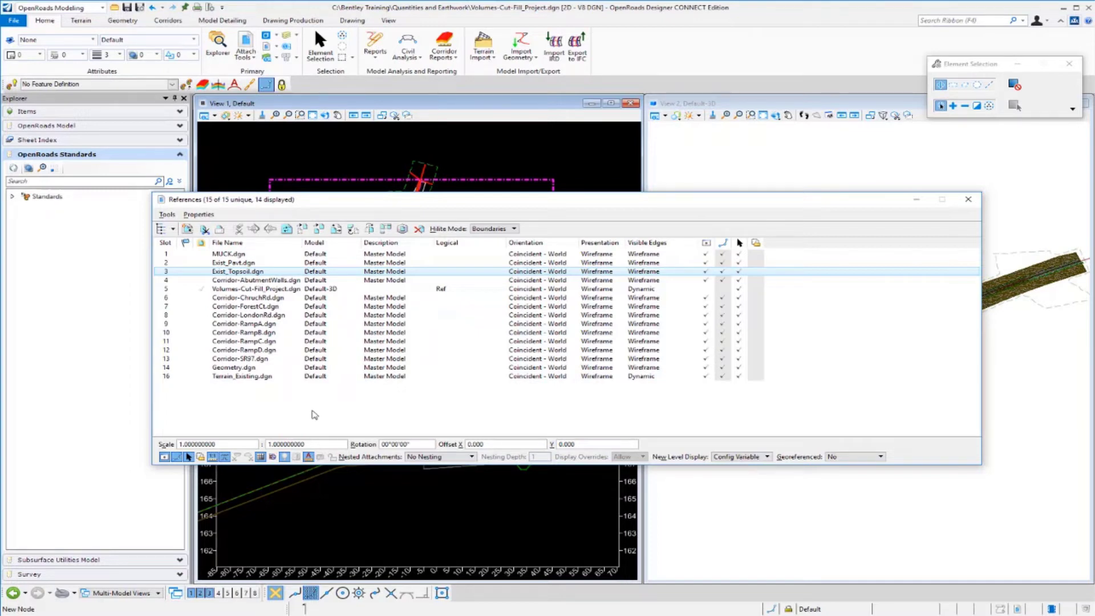
- Close the References list and make the 3D view the active view
left_click(968, 199)
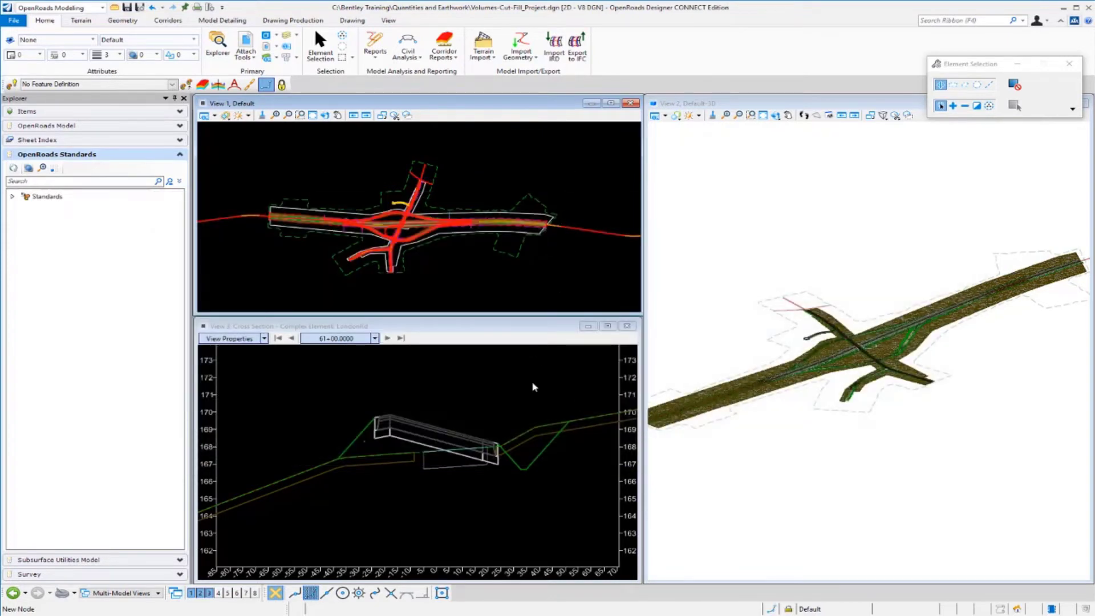
left_click(553, 376)
left_click(847, 237)
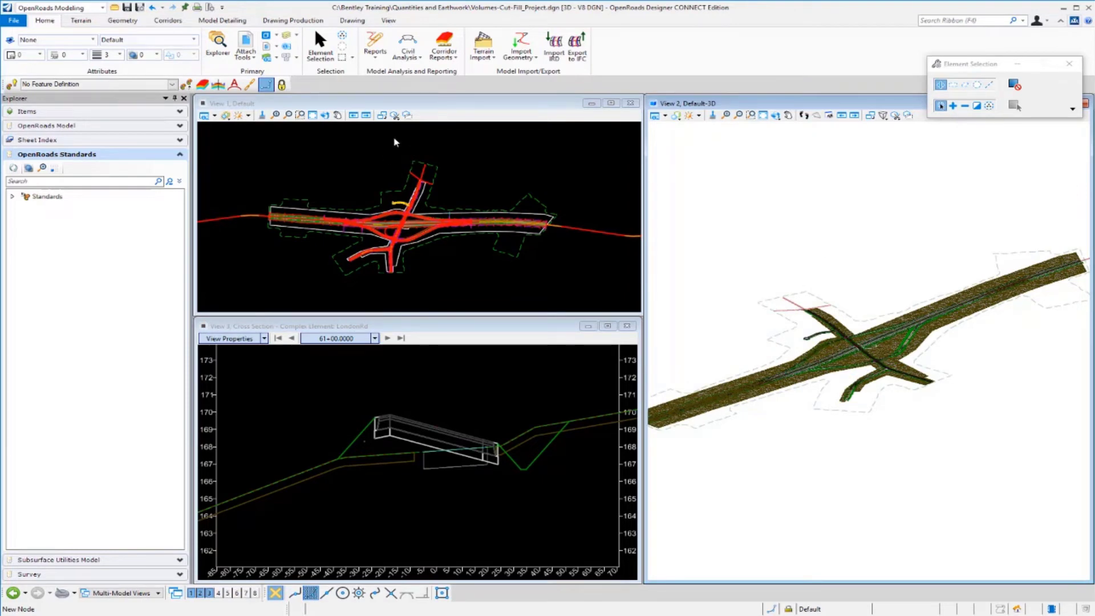
- Start Create Cut Fill Volumes, accepting Volumes_Cut, Volumes_Fill and Use Unsuitable
left_click(420, 59)
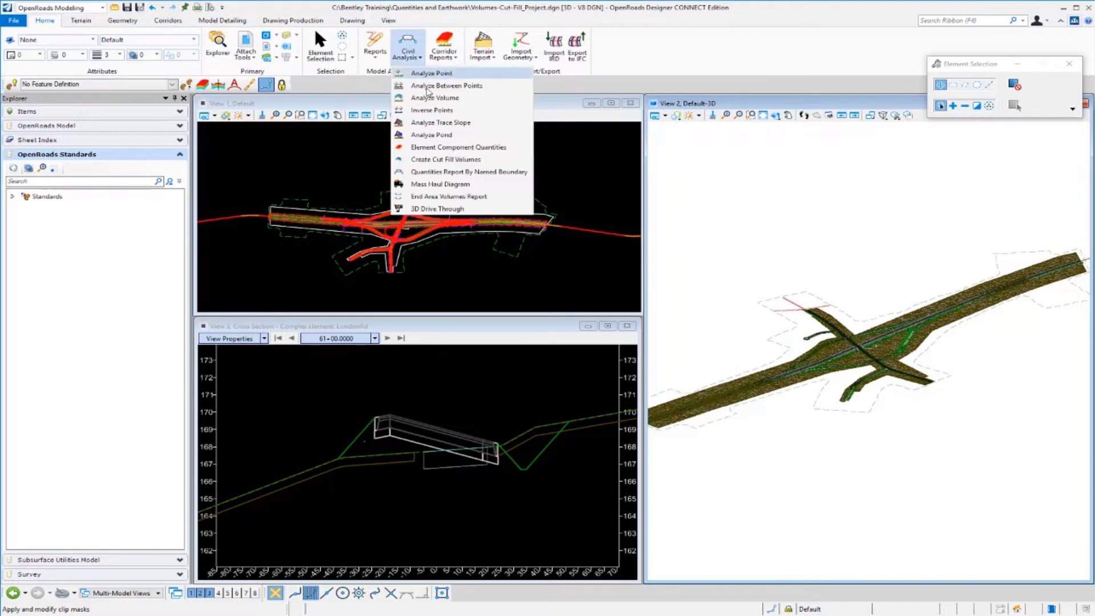
left_click(438, 160)
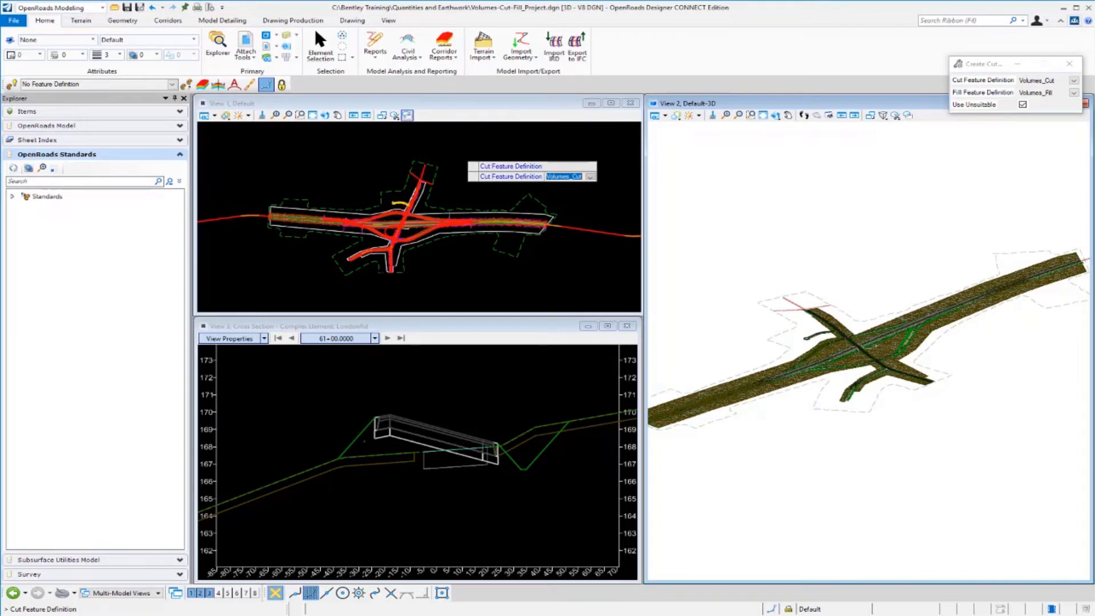
key("Return")
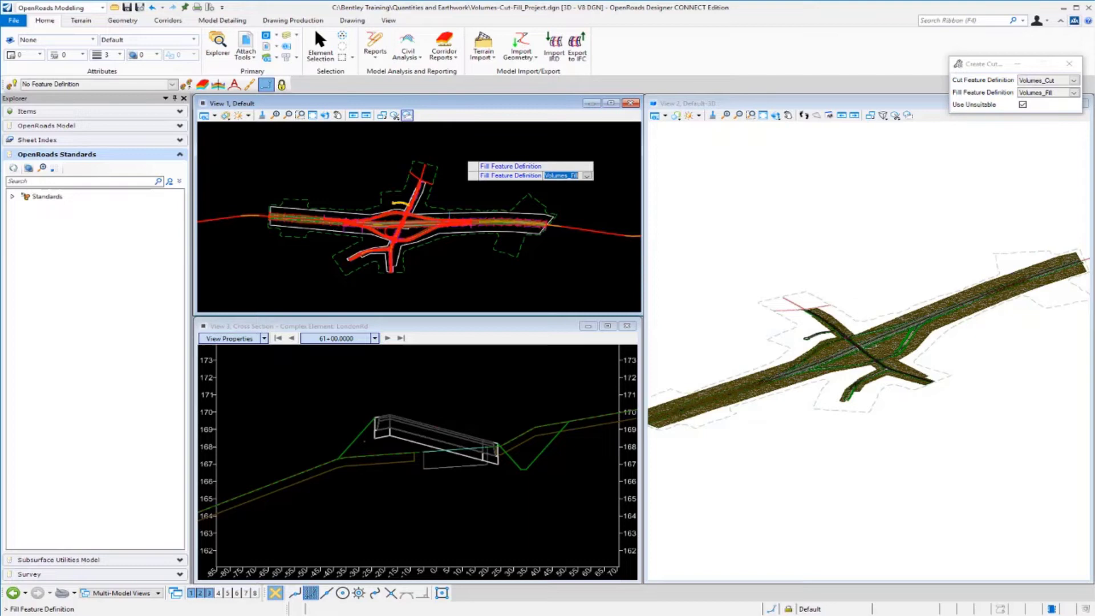
key("Return")
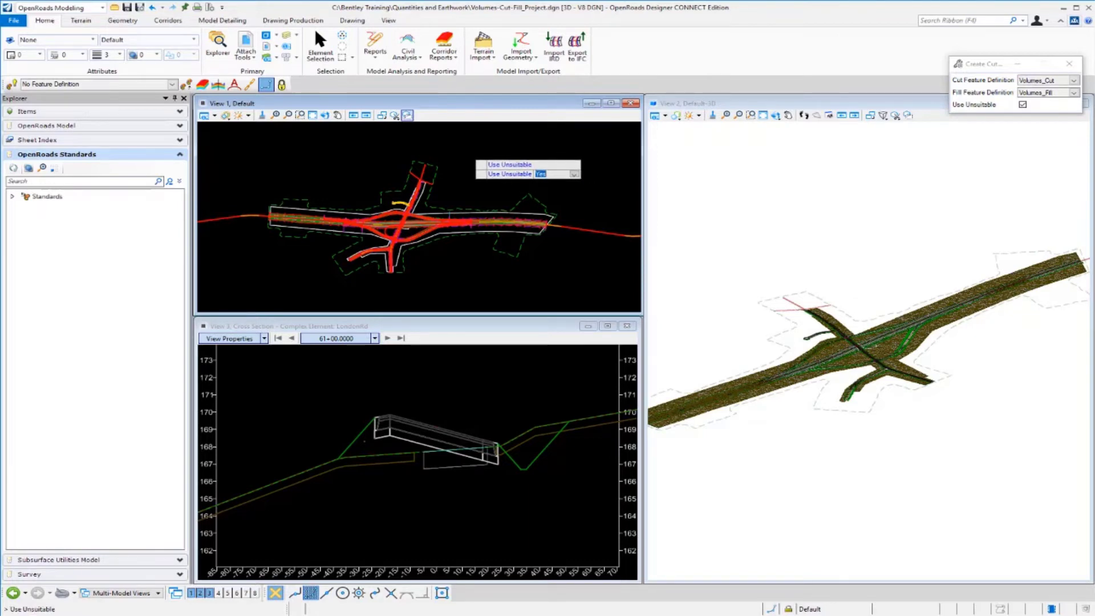
key("Return")
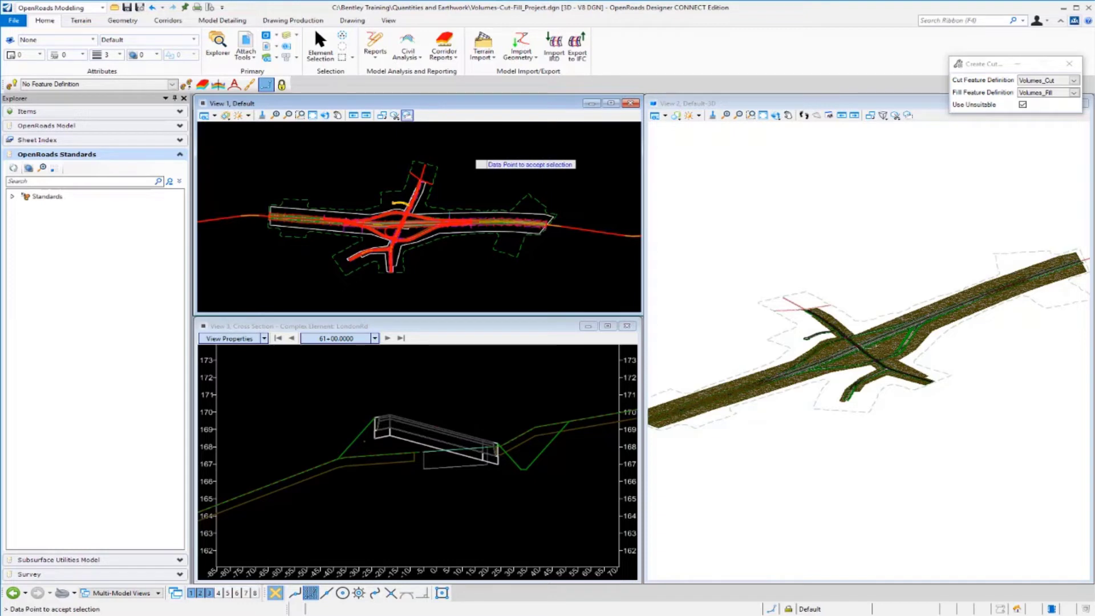
- Accept the selection to compute the red cut and blue fill volume meshes along the corridors
key("Return")
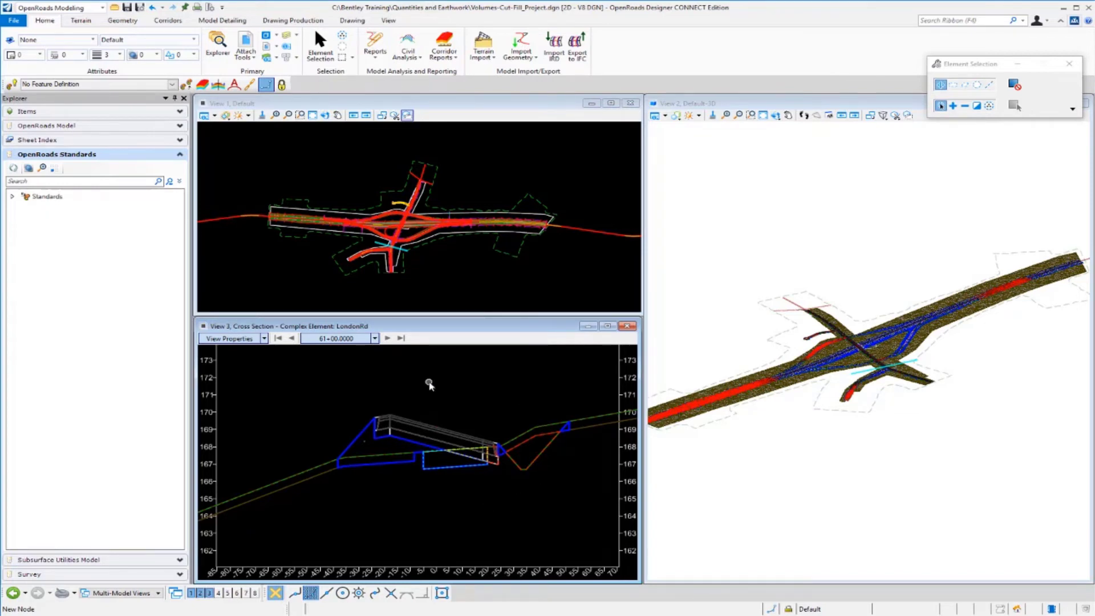
- Step the LondonRd cross section from 61+50 to station 62+00, then make the plan view active
left_click(388, 338)
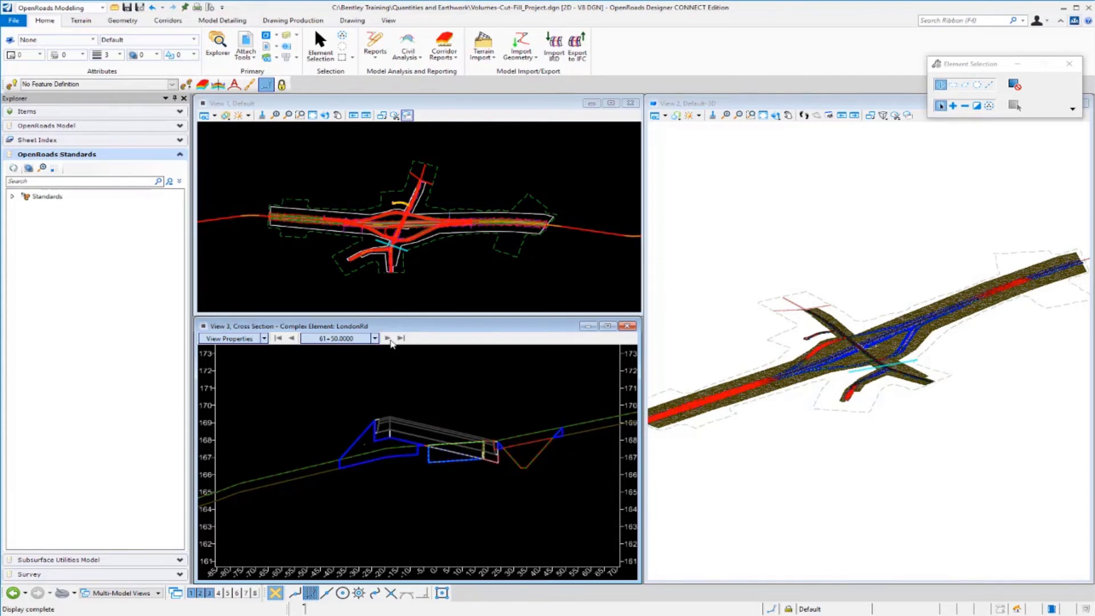
left_click(391, 341)
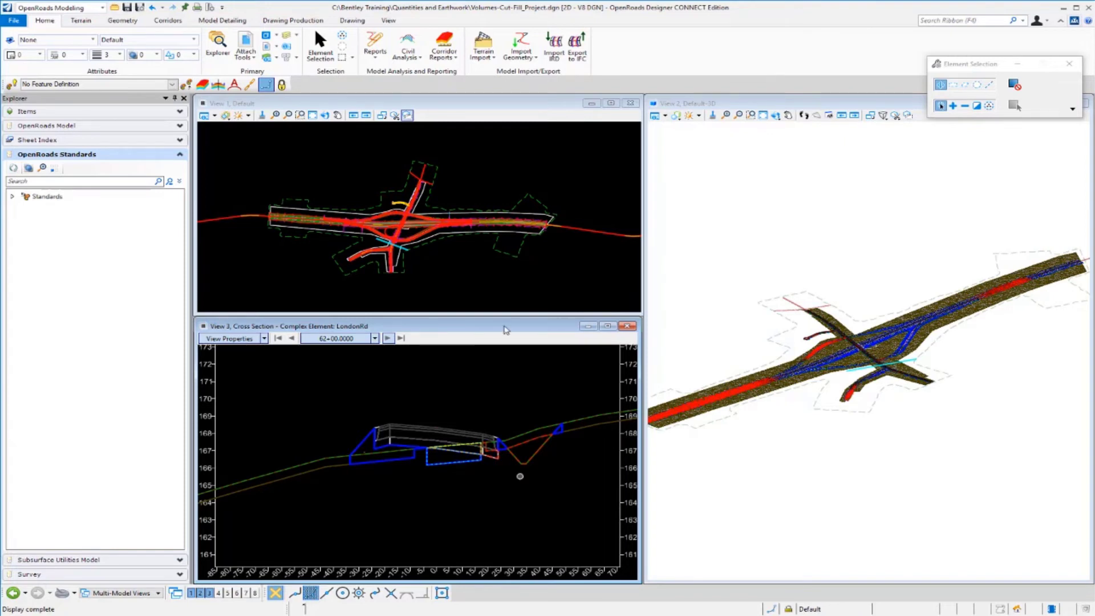
left_click(482, 166)
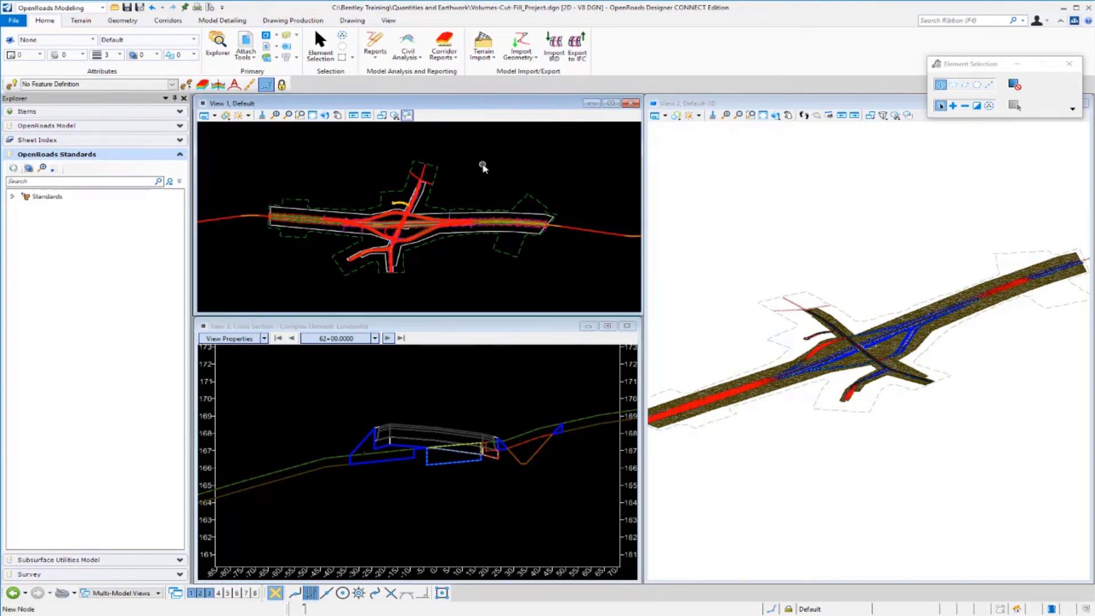
left_click(421, 65)
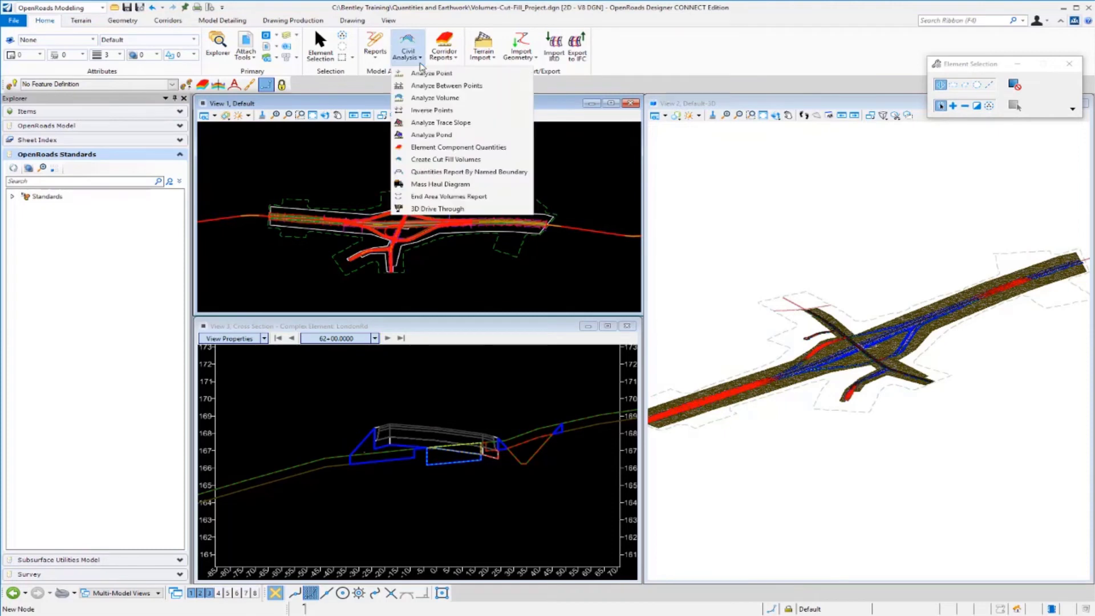
- Generate the Quantities Report by Named Boundary with group <None> and review the Volumes_Cut and Volumes_Fill totals
left_click(507, 172)
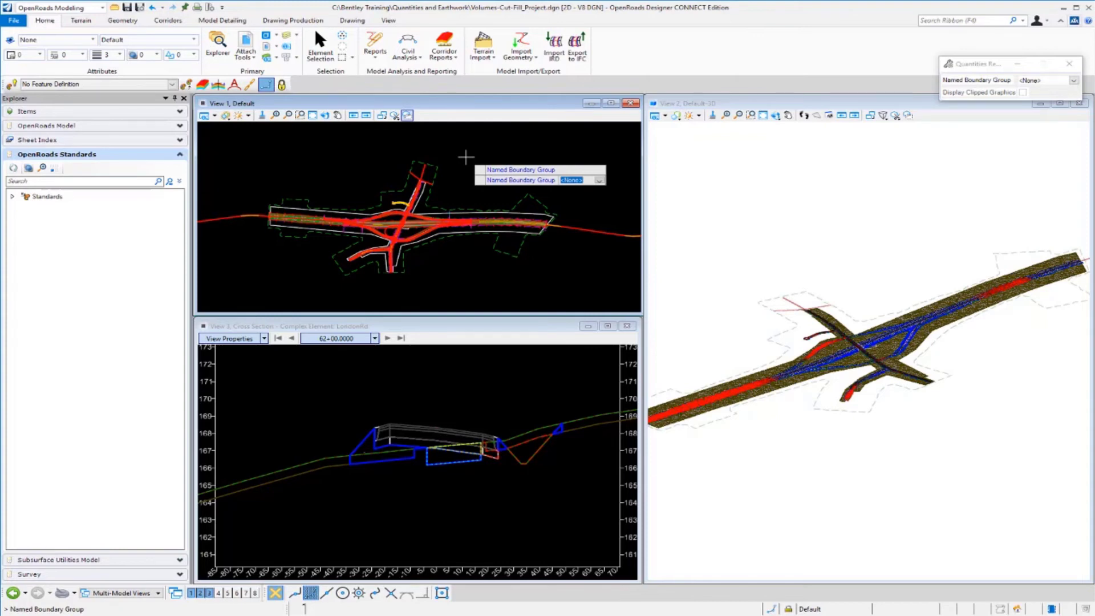
left_click(466, 157)
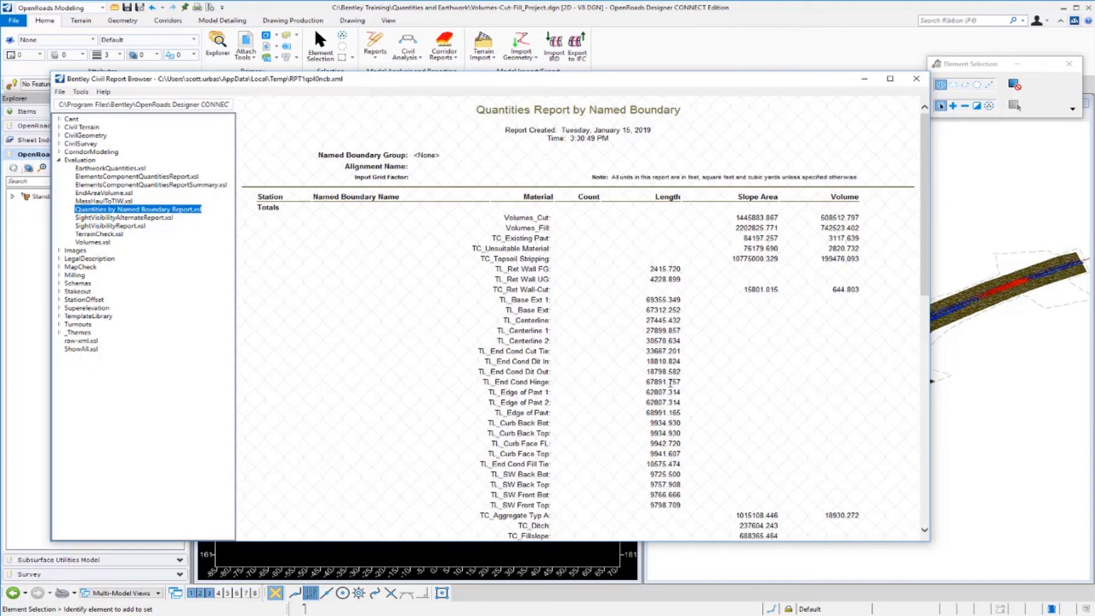
scroll(687, 432, "down", 6)
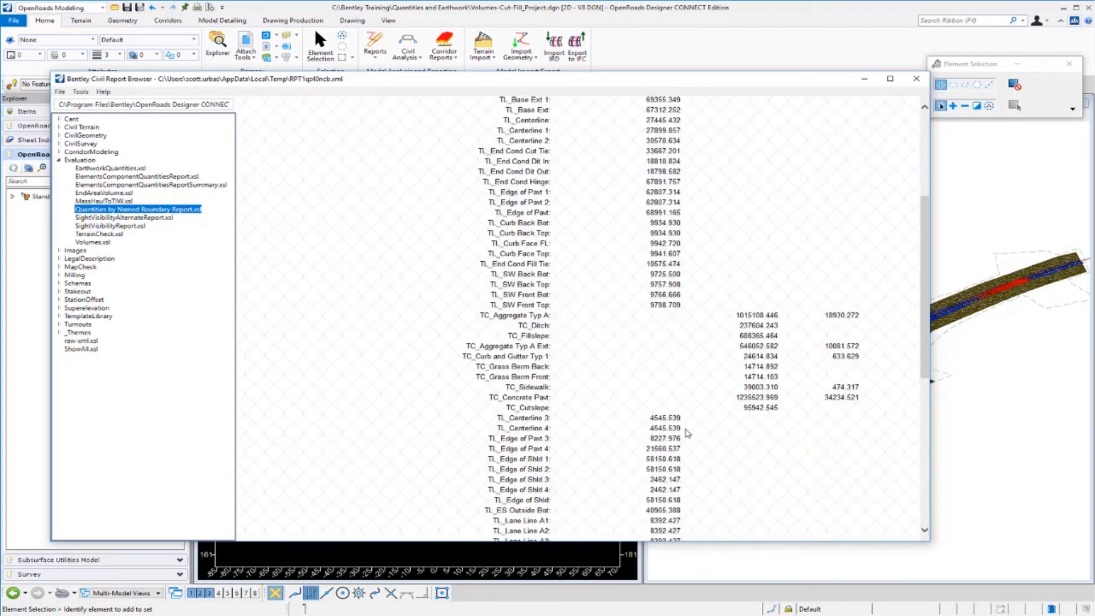
scroll(692, 391, "down", 4)
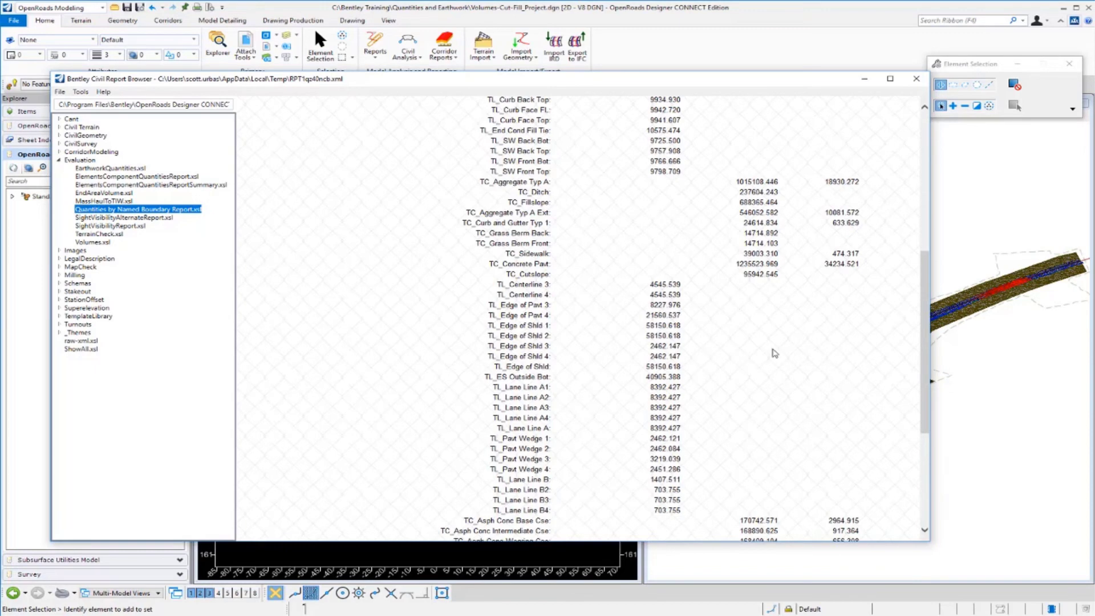
scroll(774, 353, "down", 4)
scroll(774, 353, "down", 3)
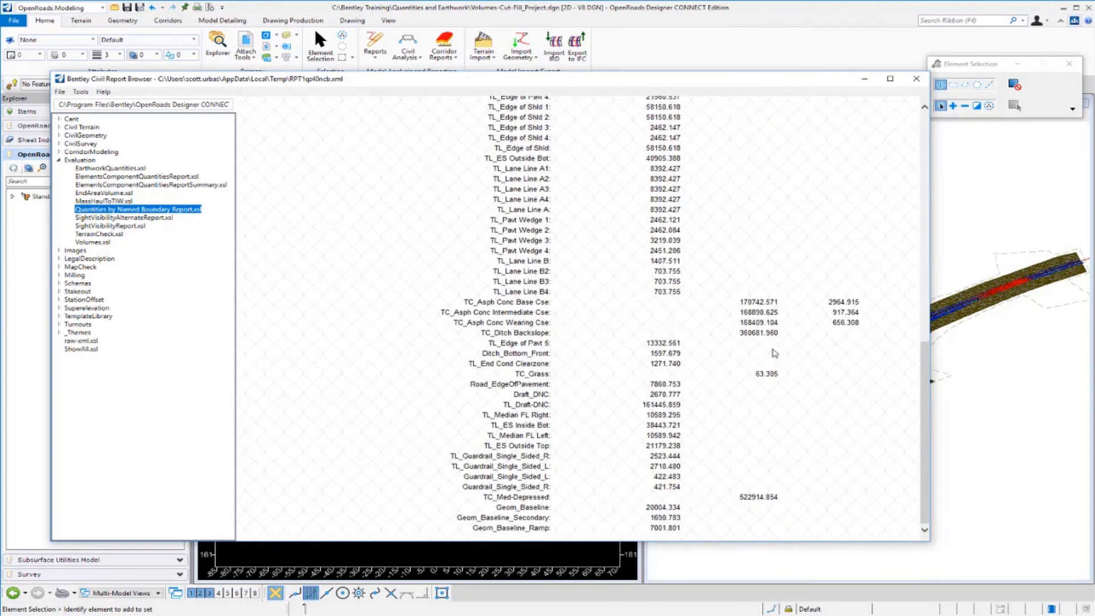
scroll(772, 353, "up", 15)
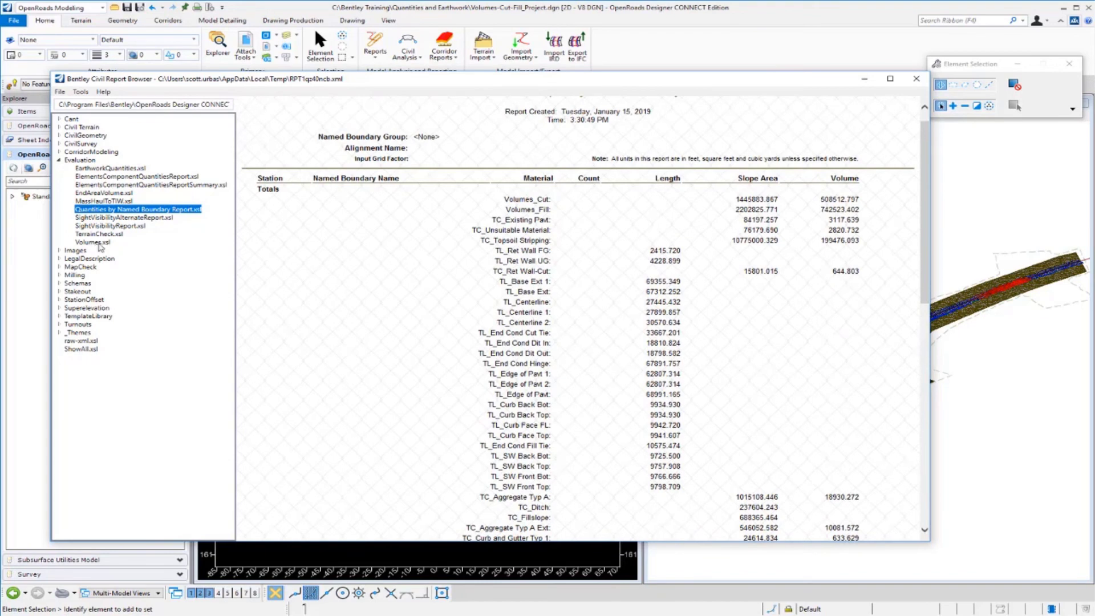
- Switch to the Volumes.xsl report and review the cut, fill and mass ordinate values
left_click(99, 243)
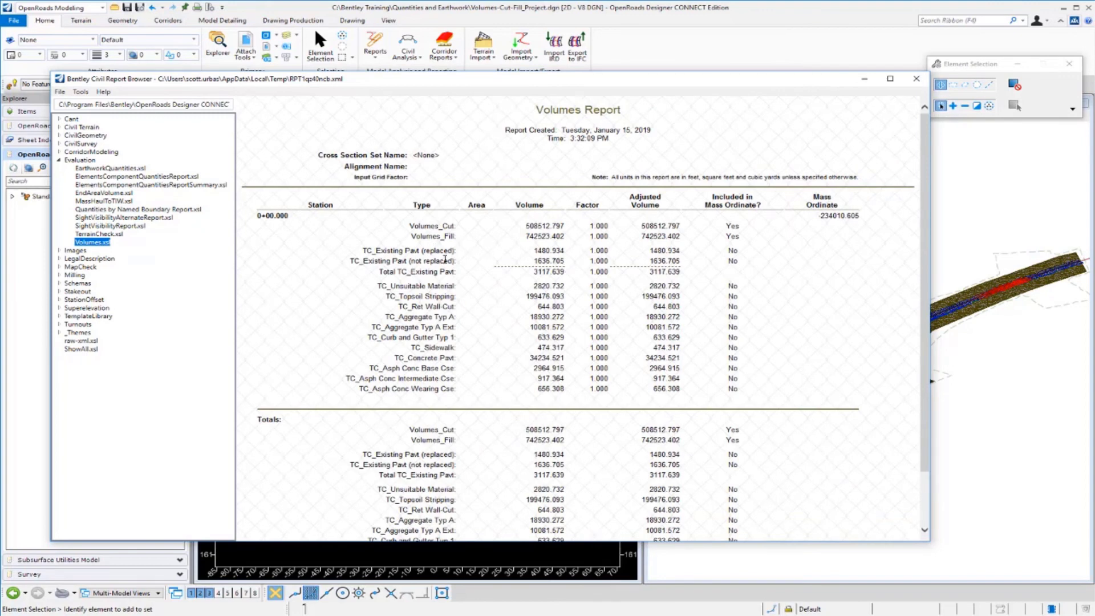
scroll(444, 260, "down", 2)
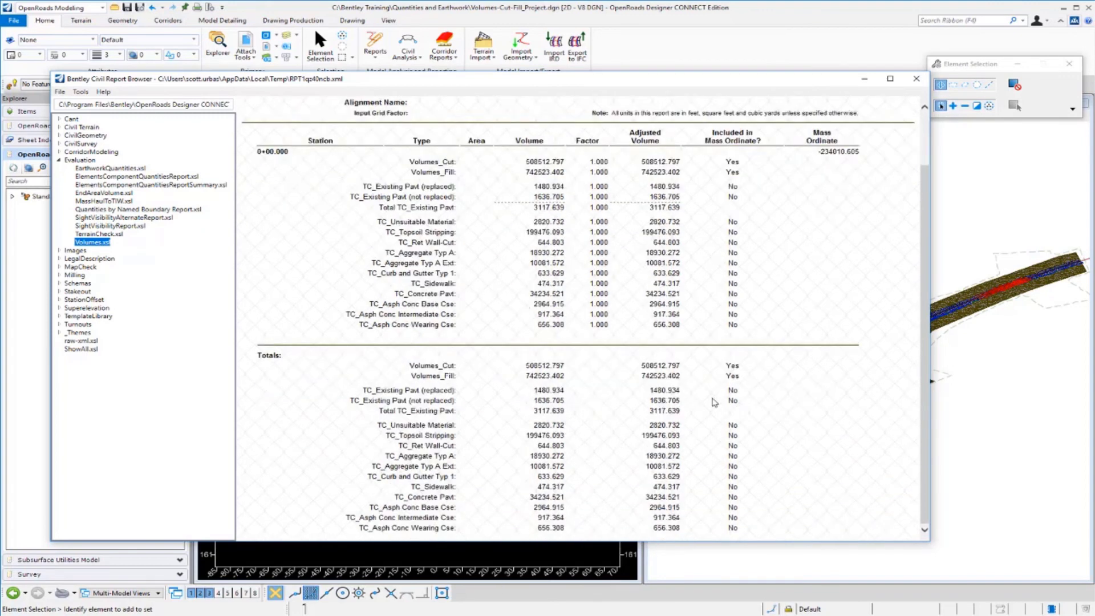